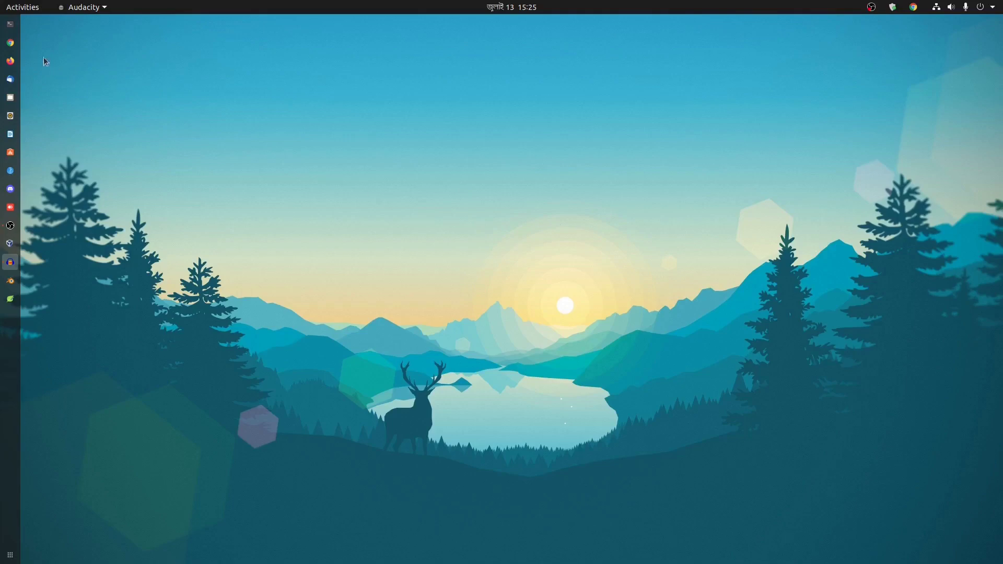
# In a new Terminal, run sudo apt update with the admin password, then clear the screen
pyautogui.click(11, 24)
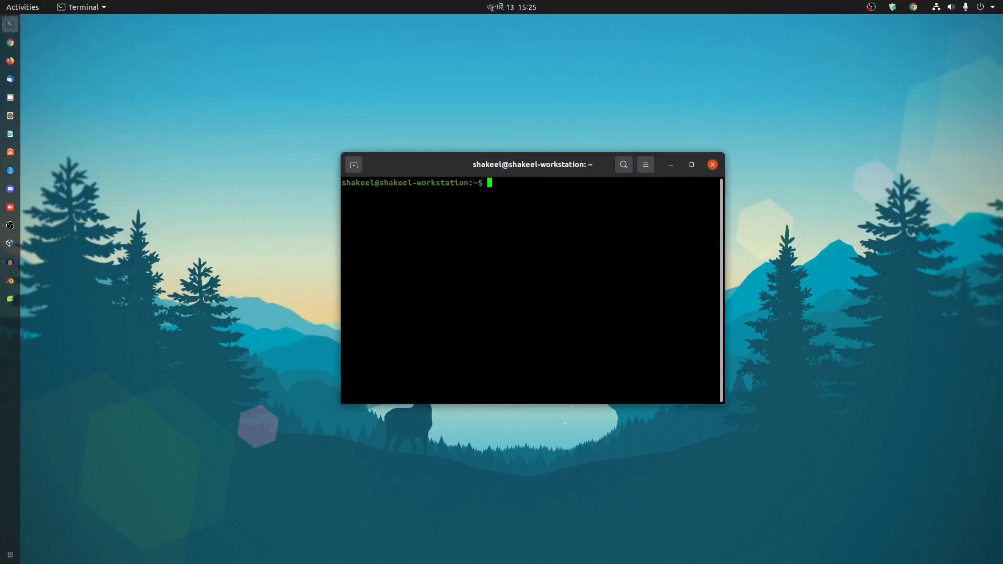
pyautogui.write('sudo apt ')
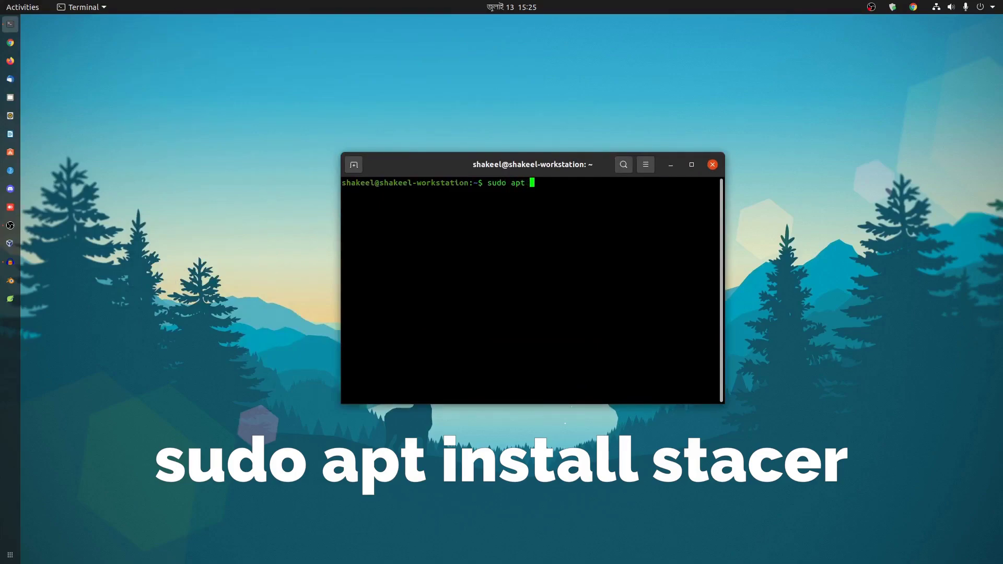
pyautogui.write('update')
pyautogui.press('Return')
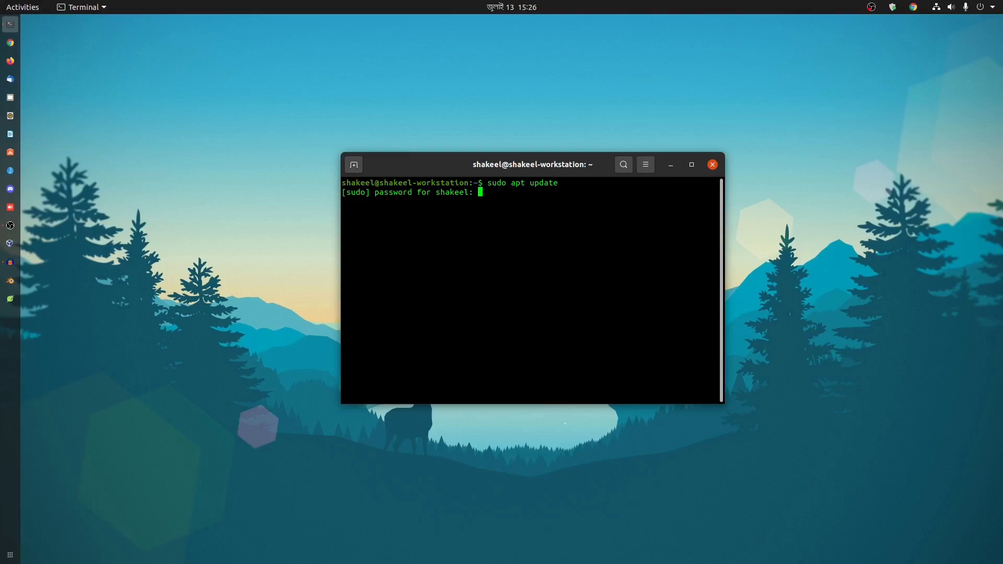
pyautogui.press('Return')
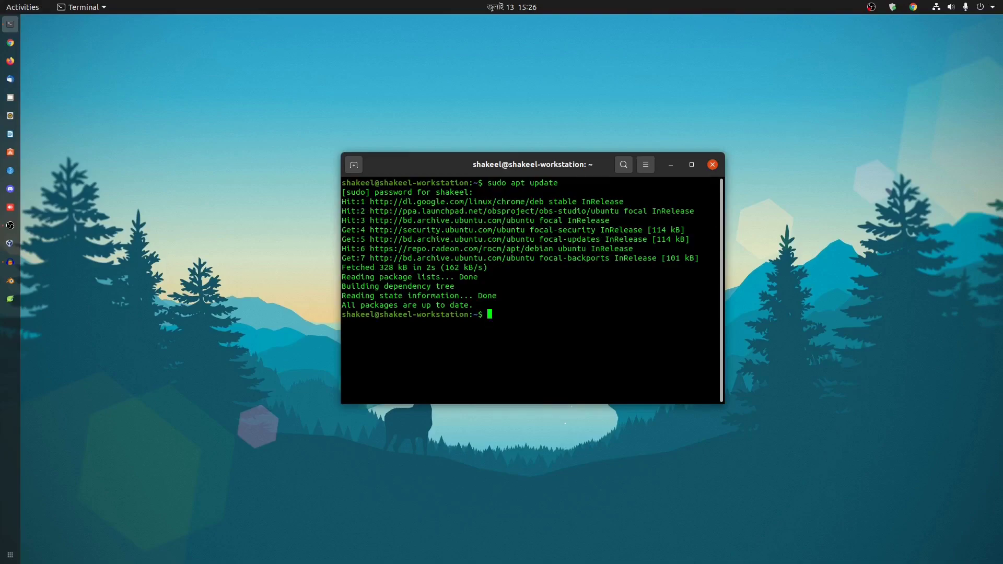
pyautogui.hotkey('ctrl', 'l')
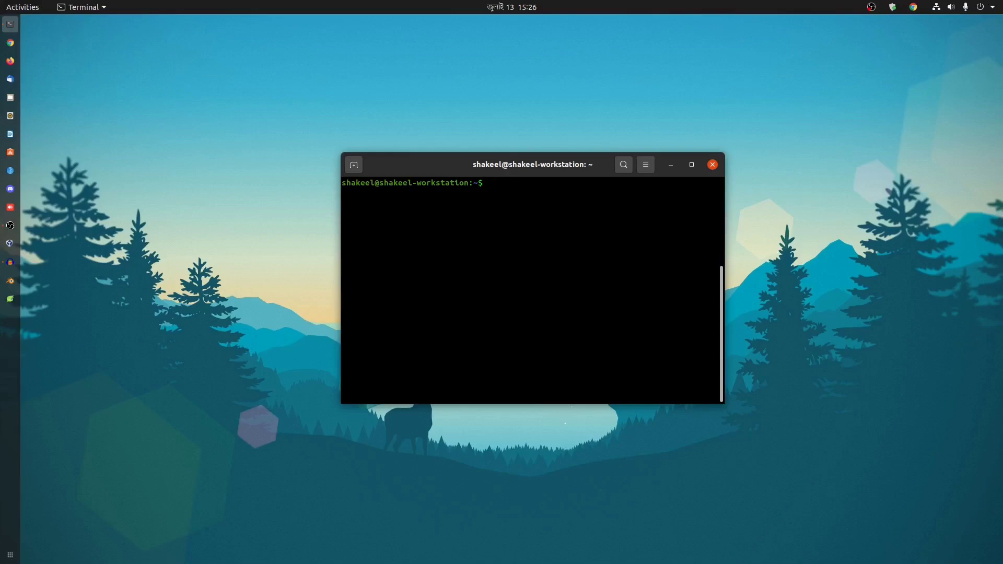
# Run sudo apt install stacer to install Stacer 1.1.0-3
pyautogui.write('sudo ap')
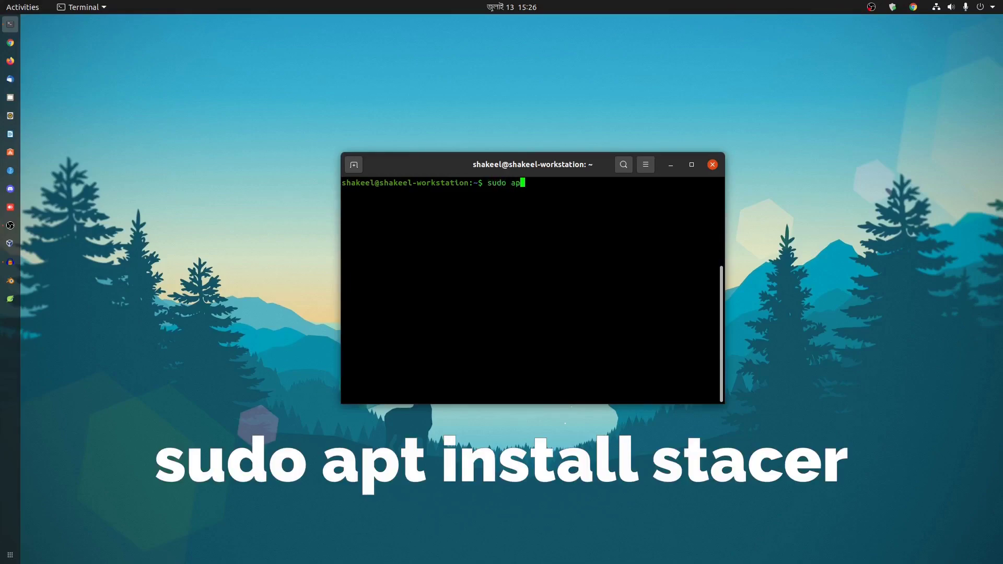
pyautogui.write('t install stacer')
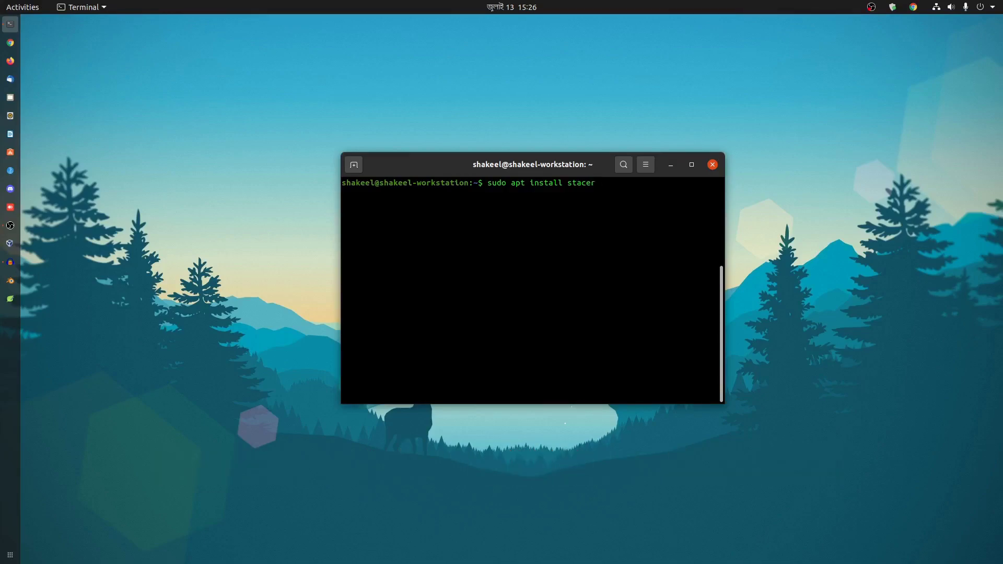
pyautogui.press('Return')
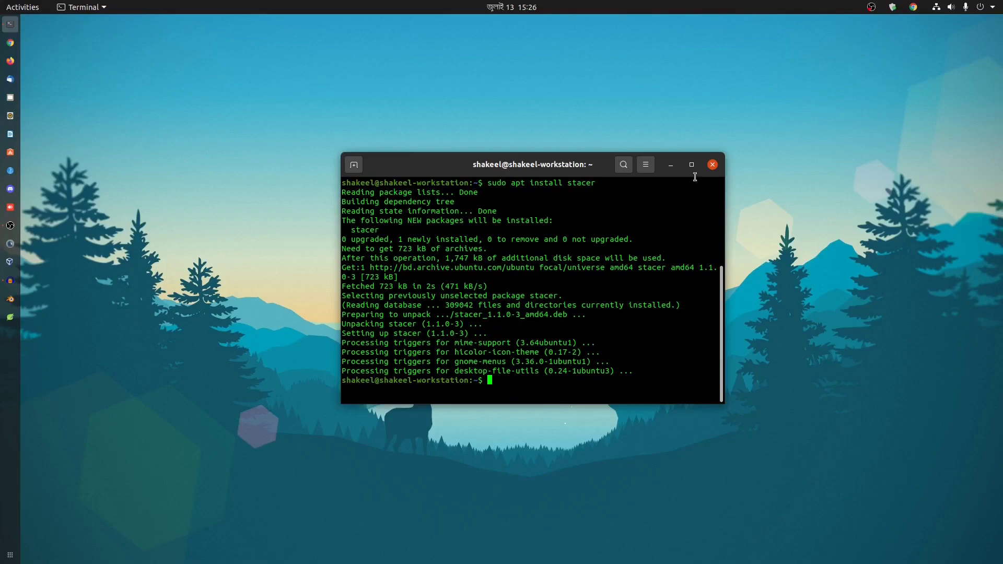
# Close Terminal and launch Stacer by searching 'sta' in the applications overview
pyautogui.click(712, 164)
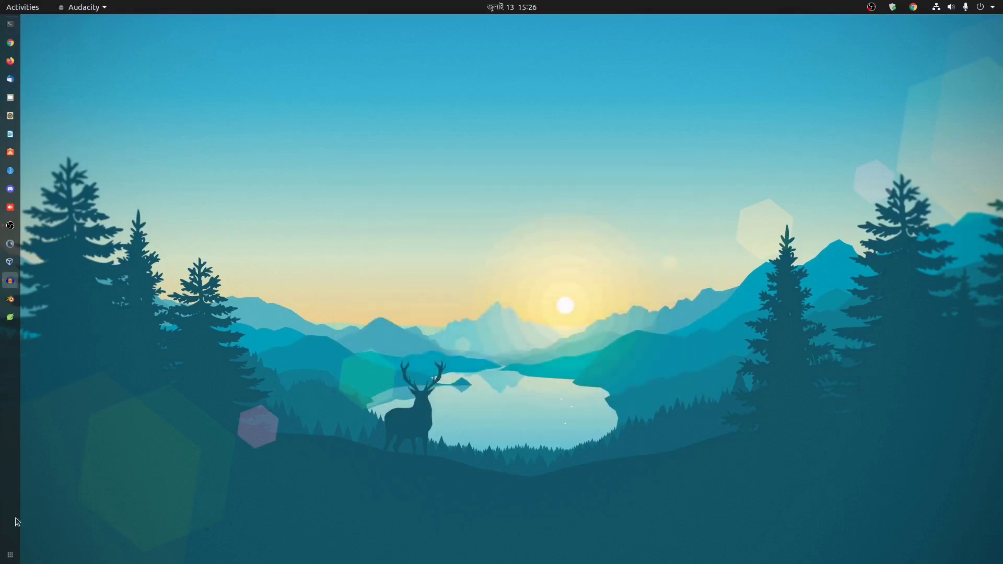
pyautogui.click(4, 557)
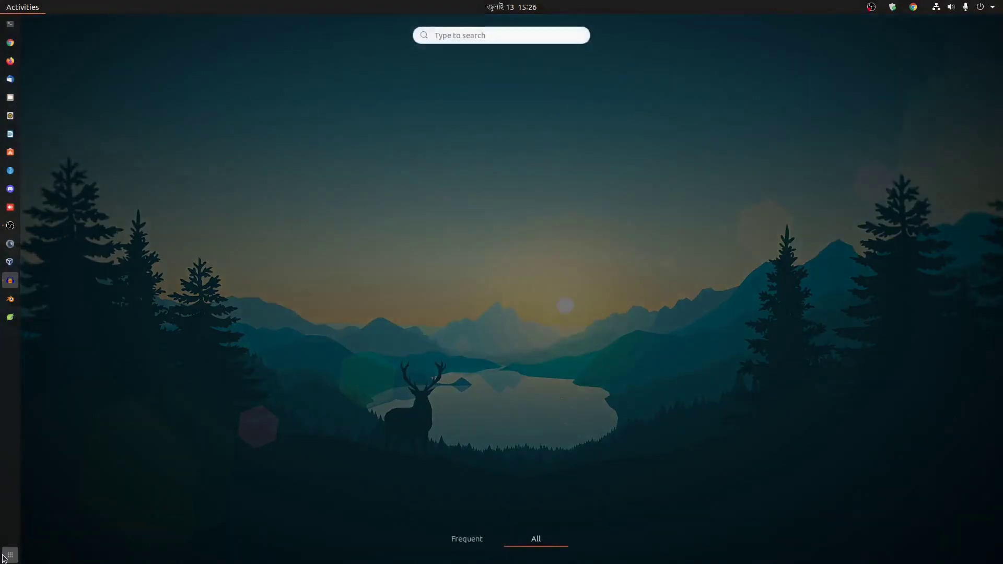
pyautogui.click(447, 35)
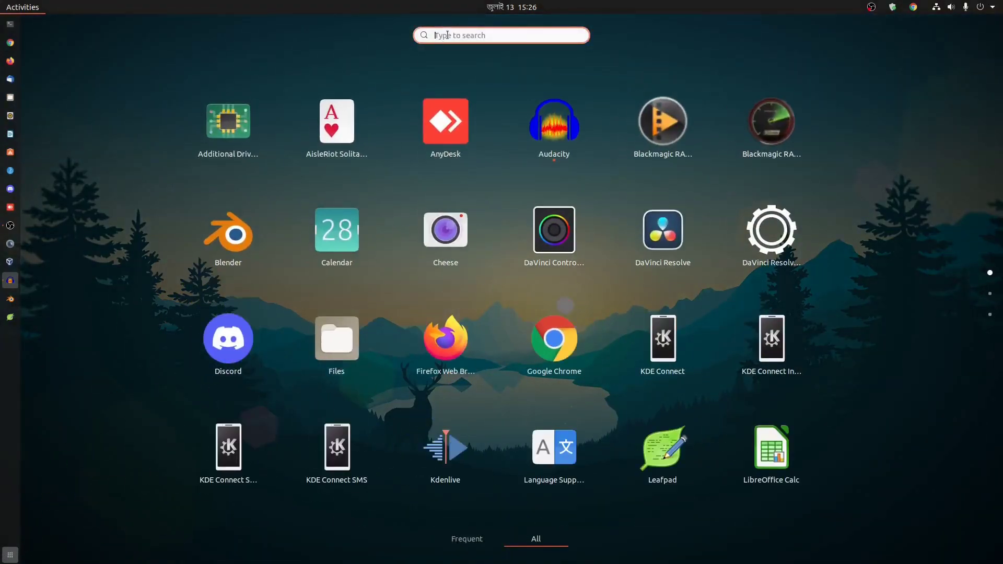
pyautogui.write('sta')
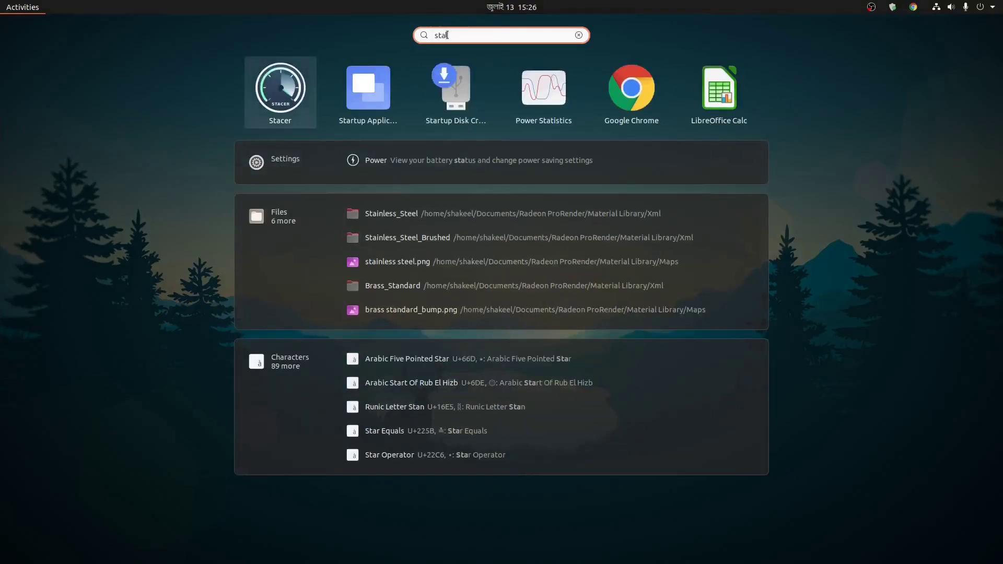
pyautogui.click(283, 93)
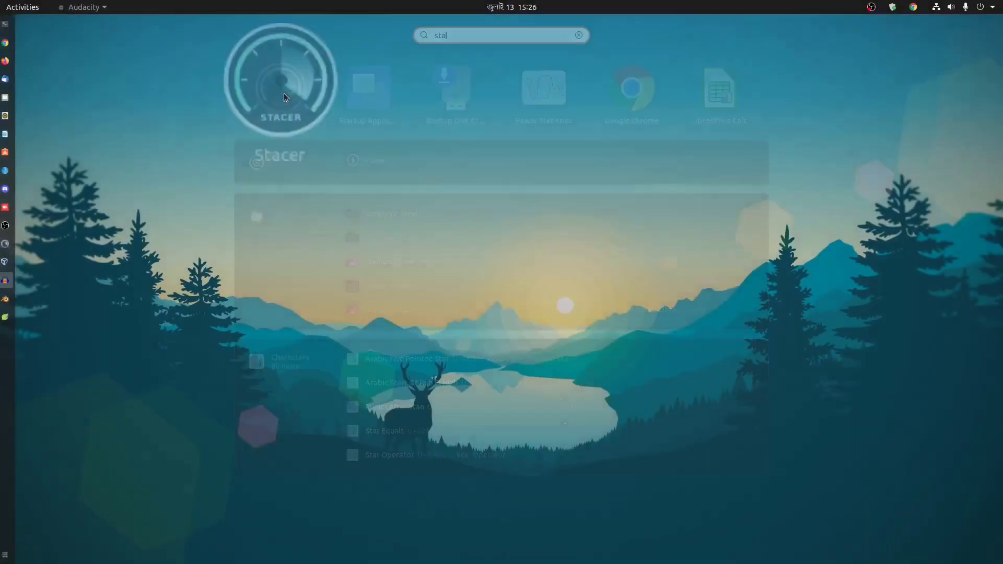
# Move the Stacer window toward the desktop centre and enlarge it
pyautogui.moveTo(511, 120); pyautogui.dragTo(468, 91)
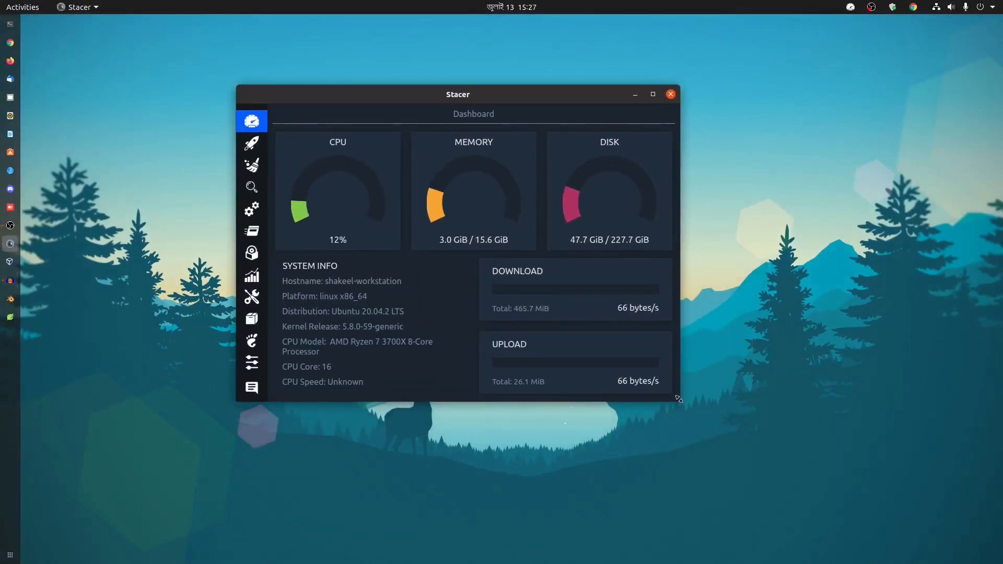
pyautogui.moveTo(679, 399); pyautogui.dragTo(781, 476)
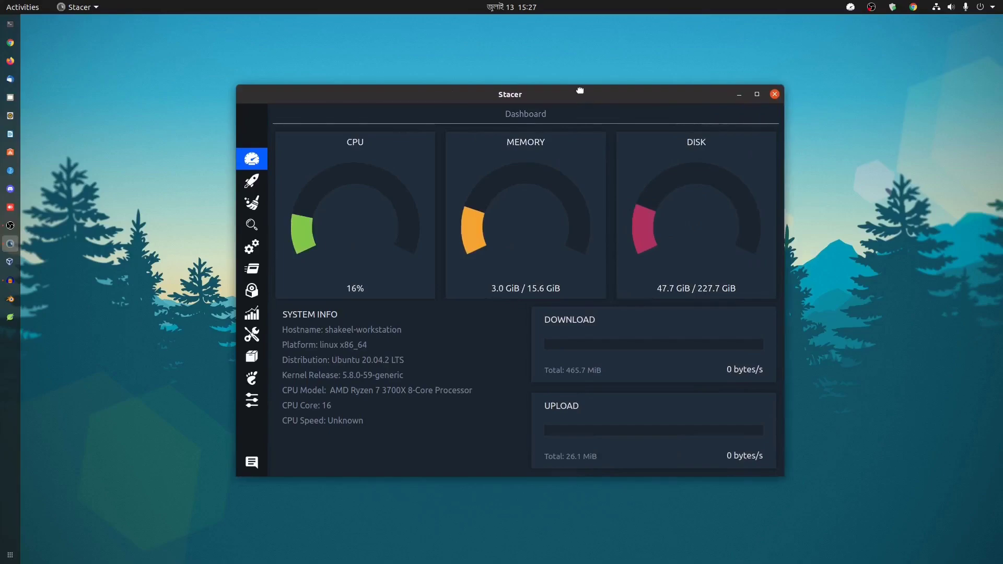
pyautogui.moveTo(580, 91); pyautogui.dragTo(559, 92)
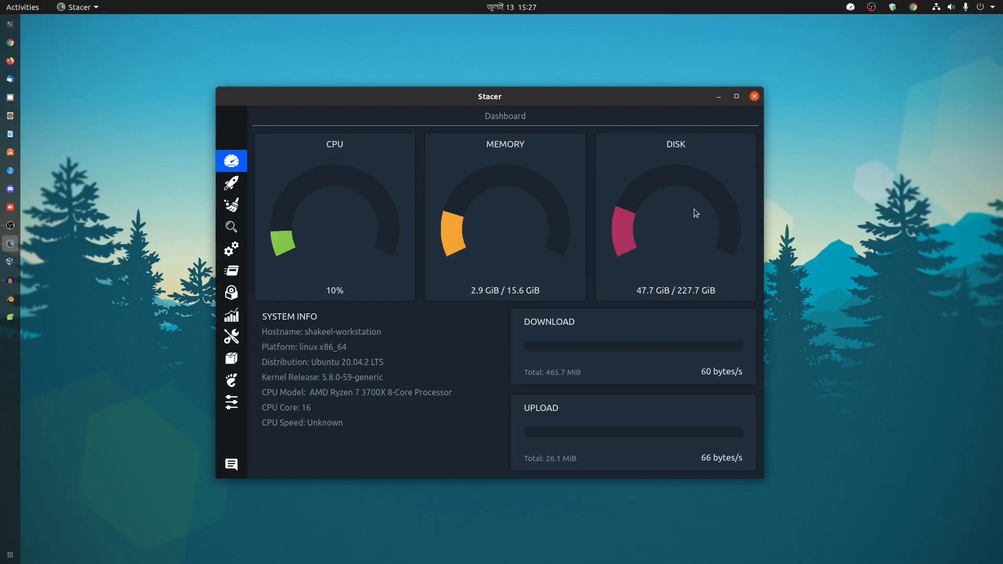
# Show the Startup Apps list, then open and dismiss the Add Startup App form
pyautogui.click(232, 184)
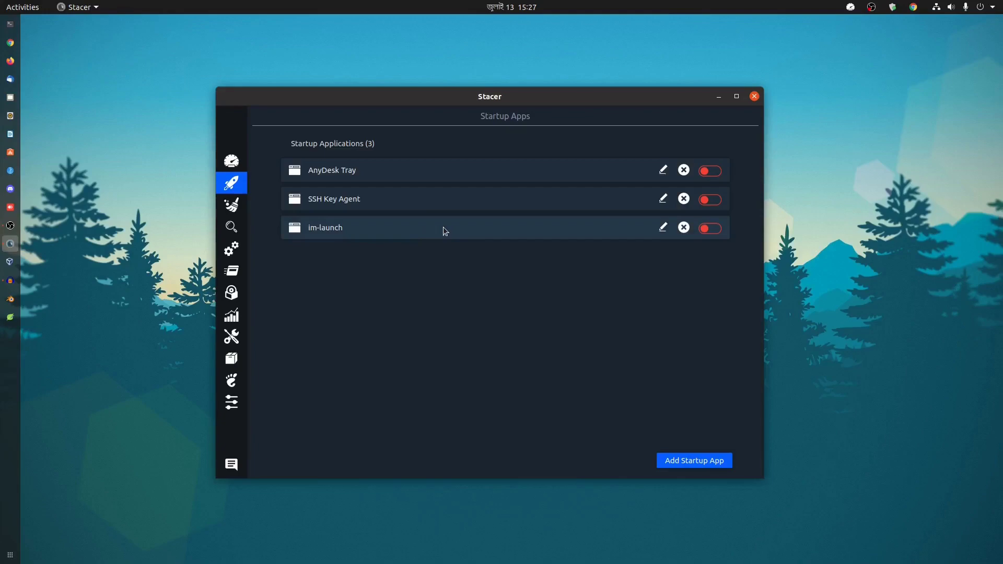
pyautogui.click(679, 465)
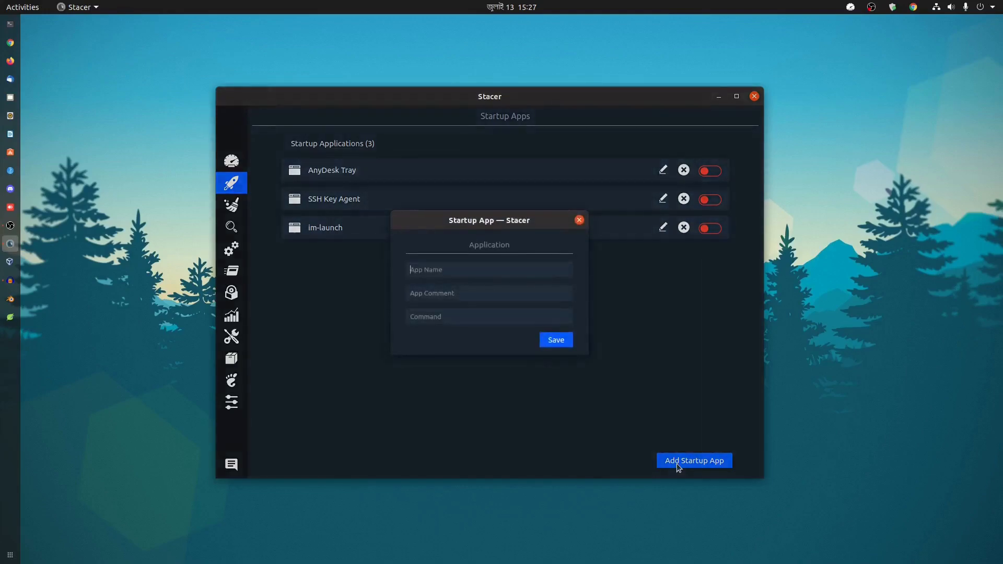
pyautogui.click(579, 220)
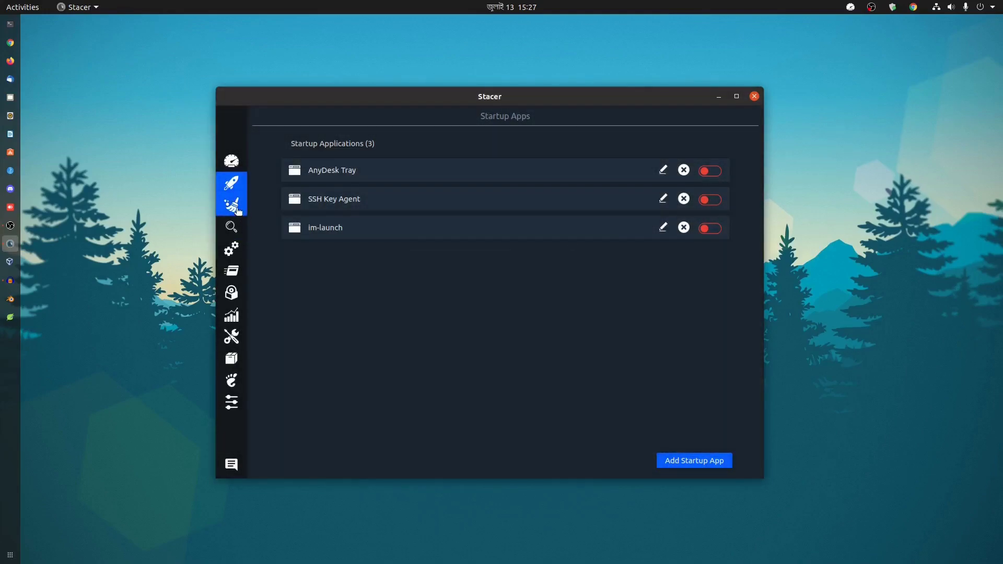
# On the System Cleaner page, select all five categories and scan for junk files
pyautogui.click(233, 205)
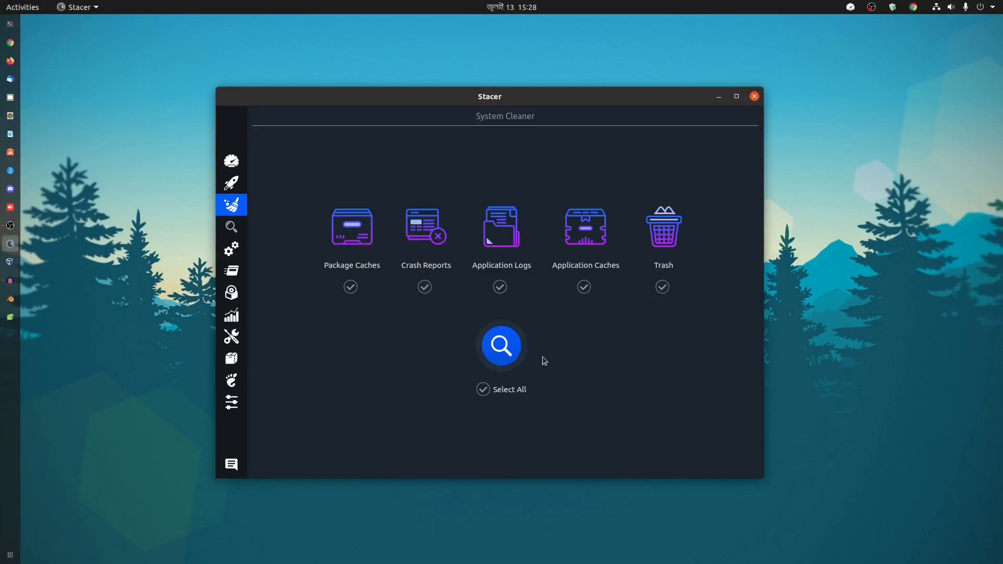
pyautogui.click(483, 392)
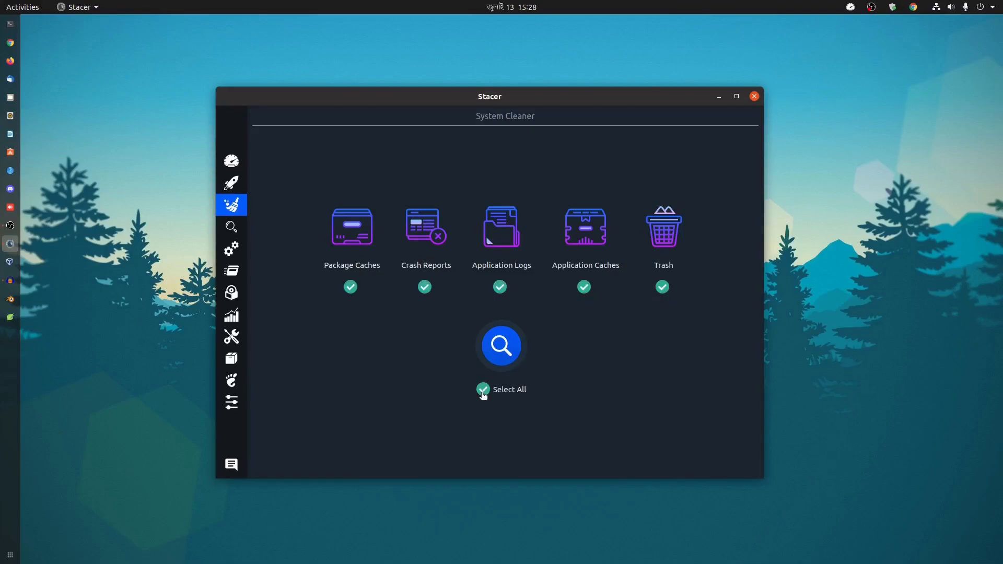
pyautogui.click(509, 348)
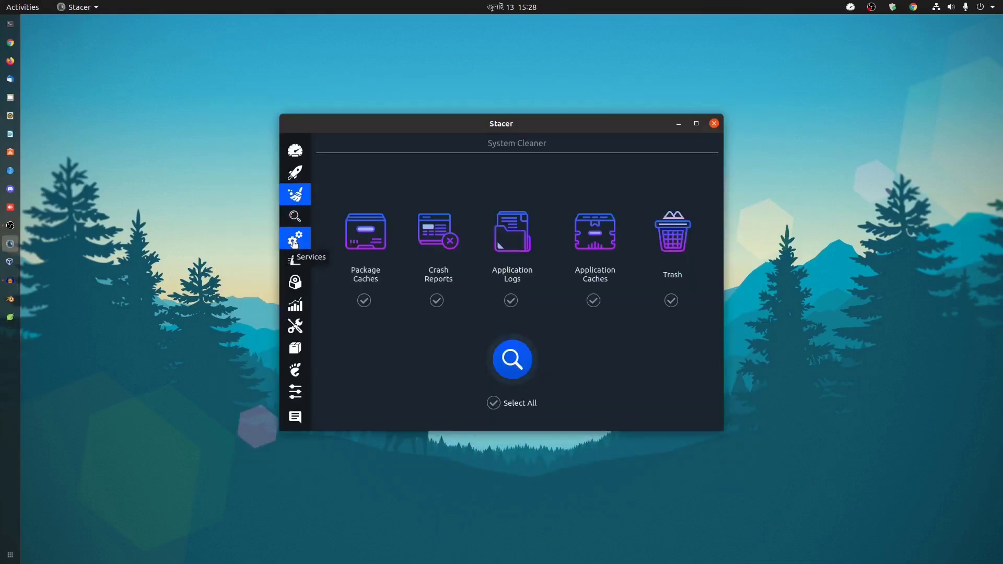
# View the 80 services in an enlarged window, then switch to the Processes table
pyautogui.click(294, 240)
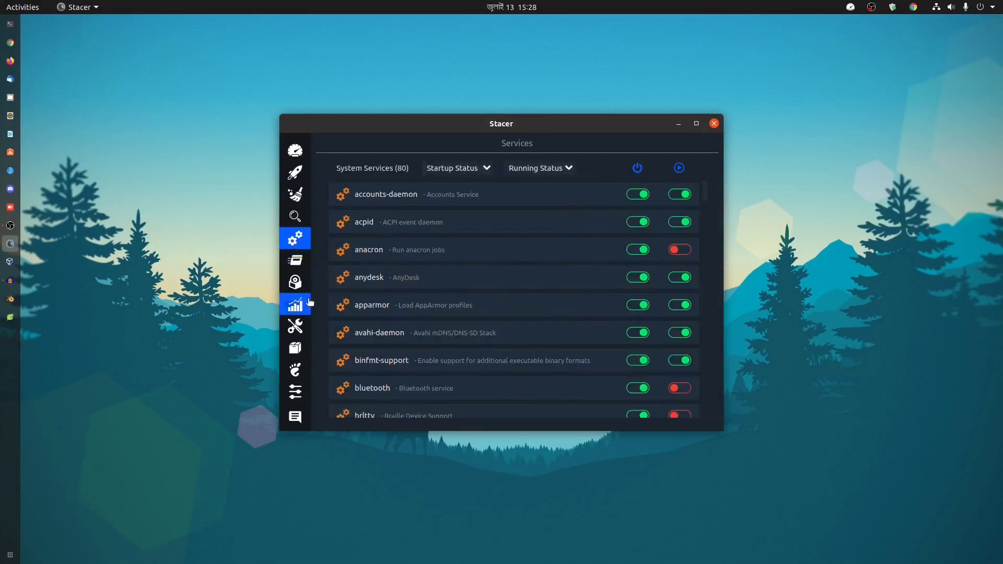
pyautogui.moveTo(723, 431); pyautogui.dragTo(787, 482)
pyautogui.moveTo(565, 130); pyautogui.dragTo(554, 120)
pyautogui.click(285, 277)
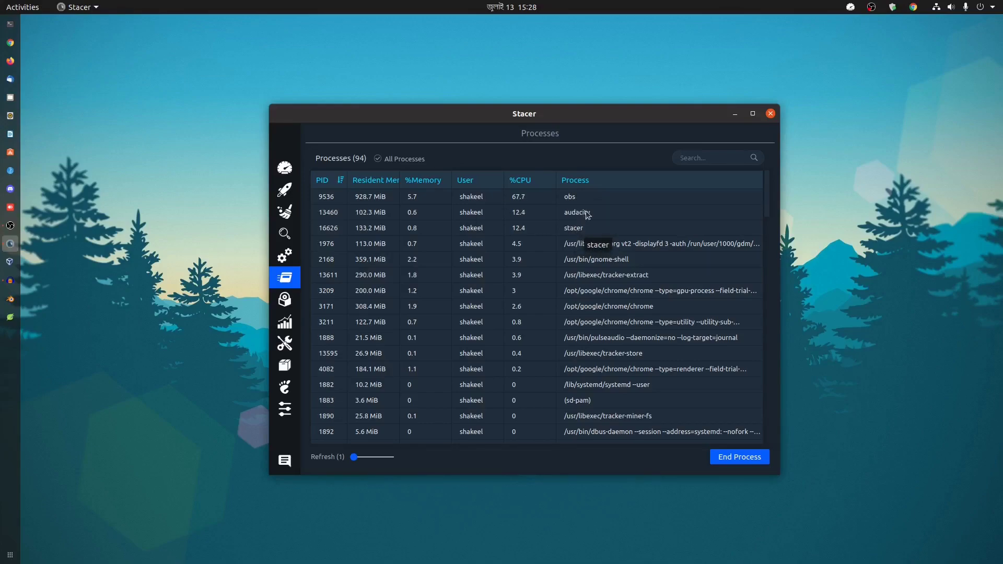
# Browse the Uninstaller, Resources charts and Helpers hosts table in turn
pyautogui.click(286, 300)
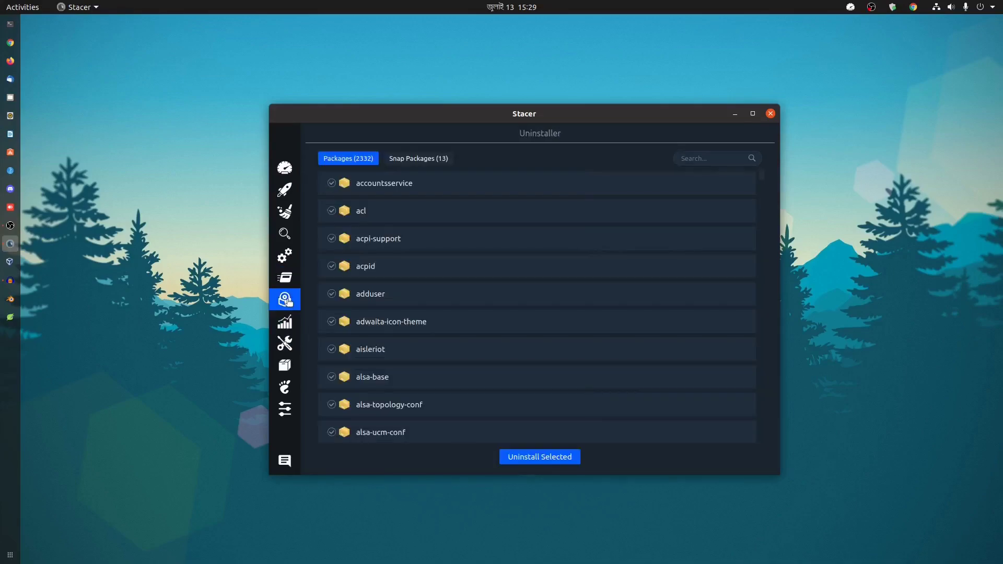
pyautogui.click(287, 327)
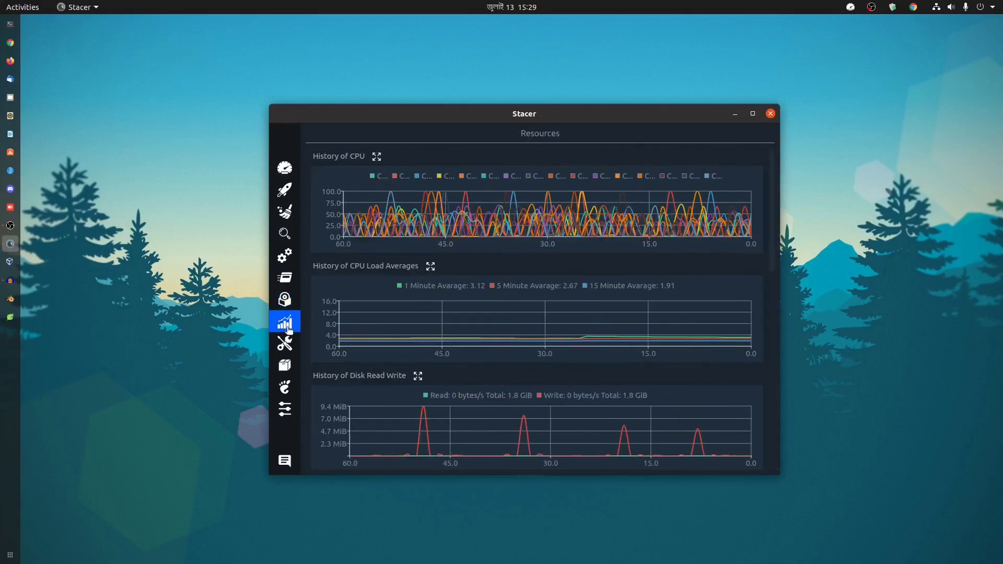
pyautogui.click(285, 345)
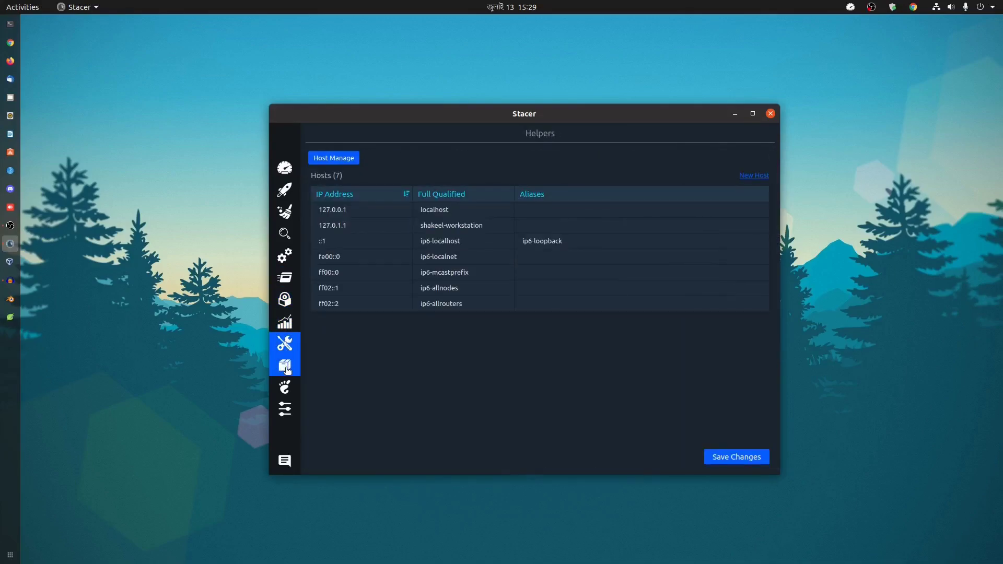